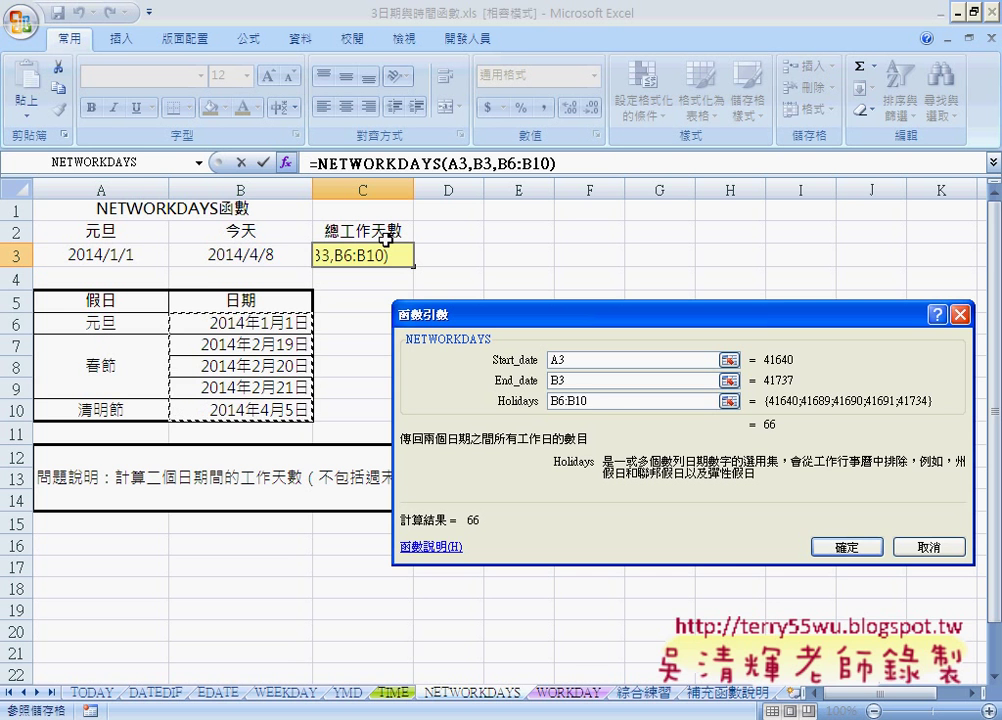
Confirm the NETWORKDAYS result of 66 workdays, pen-mark the title, heading, result and end date, then clear the ink
left_click(846, 547)
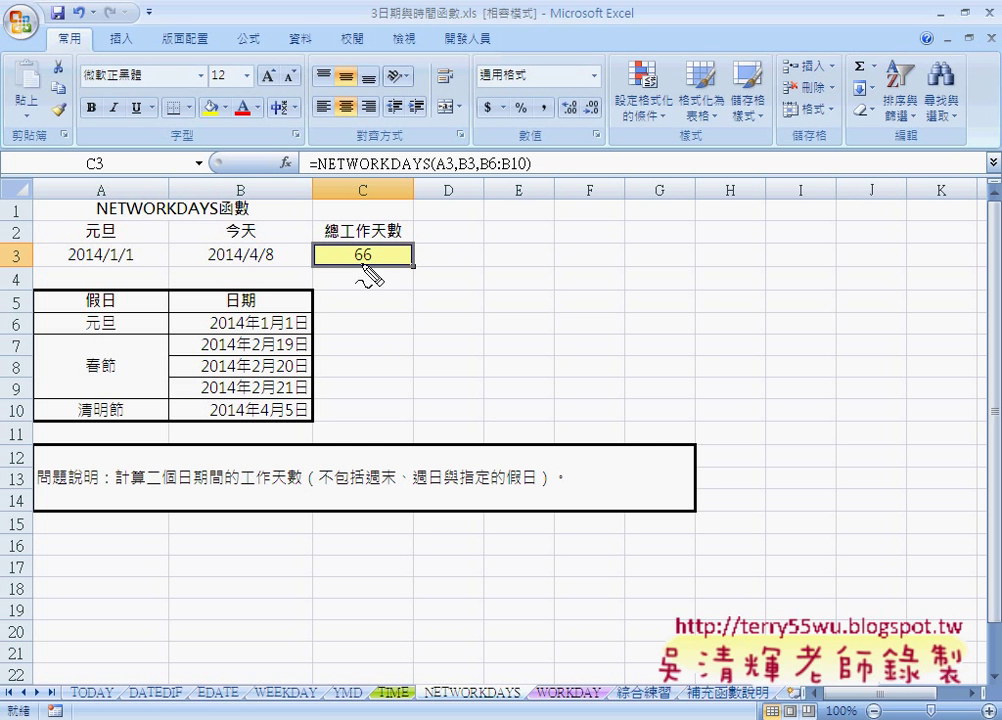
left_click_drag(90, 215, 125, 212)
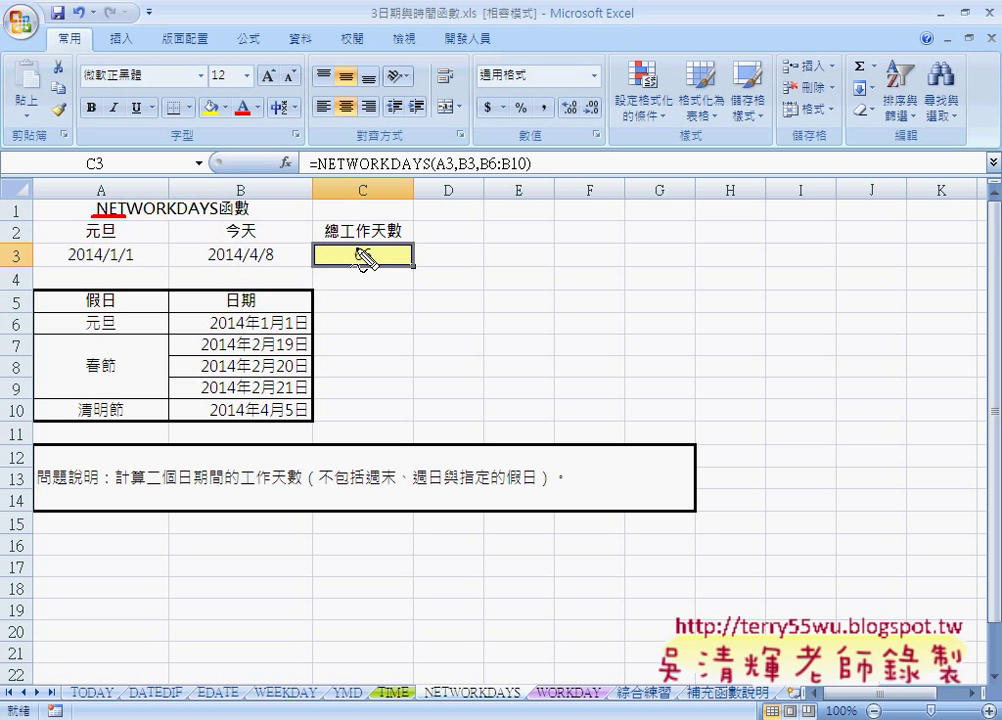
mouse_move(372, 239)
left_mouse_down()
mouse_move(398, 238)
mouse_move(353, 266)
mouse_move(366, 277)
left_mouse_up()
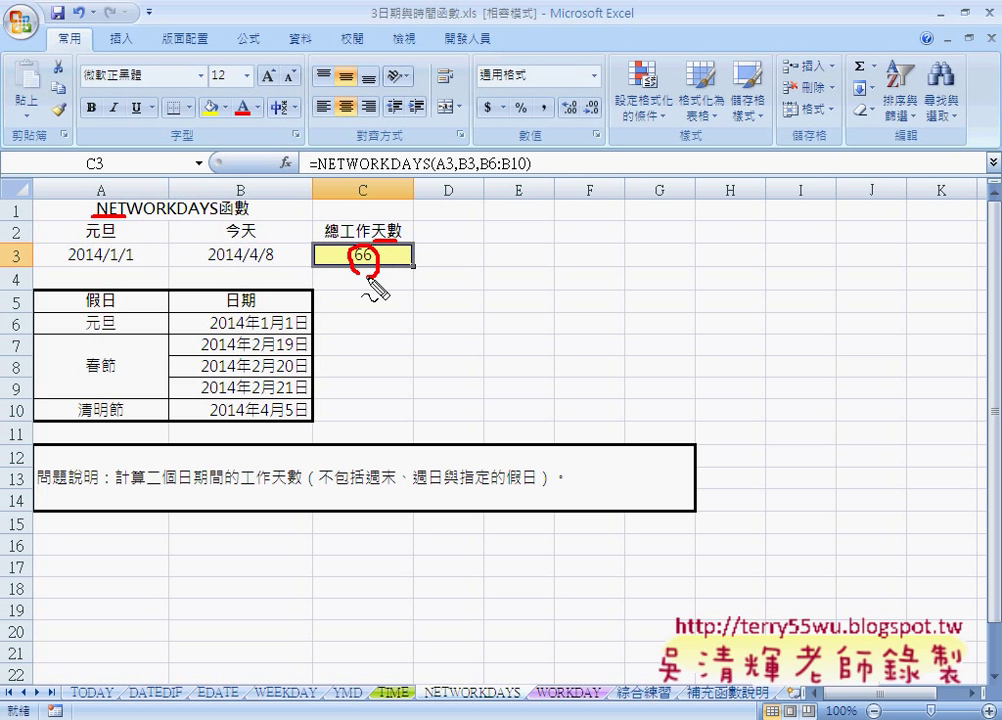
mouse_move(607, 704)
left_mouse_down()
mouse_move(573, 706)
mouse_move(609, 703)
left_mouse_up()
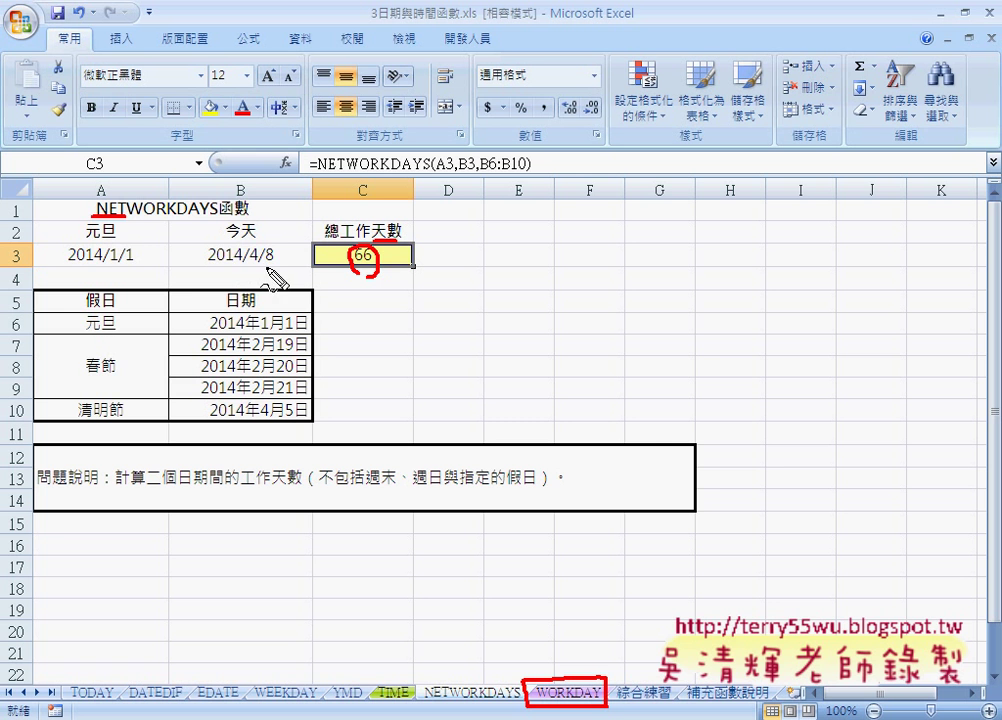
left_click_drag(275, 263, 276, 249)
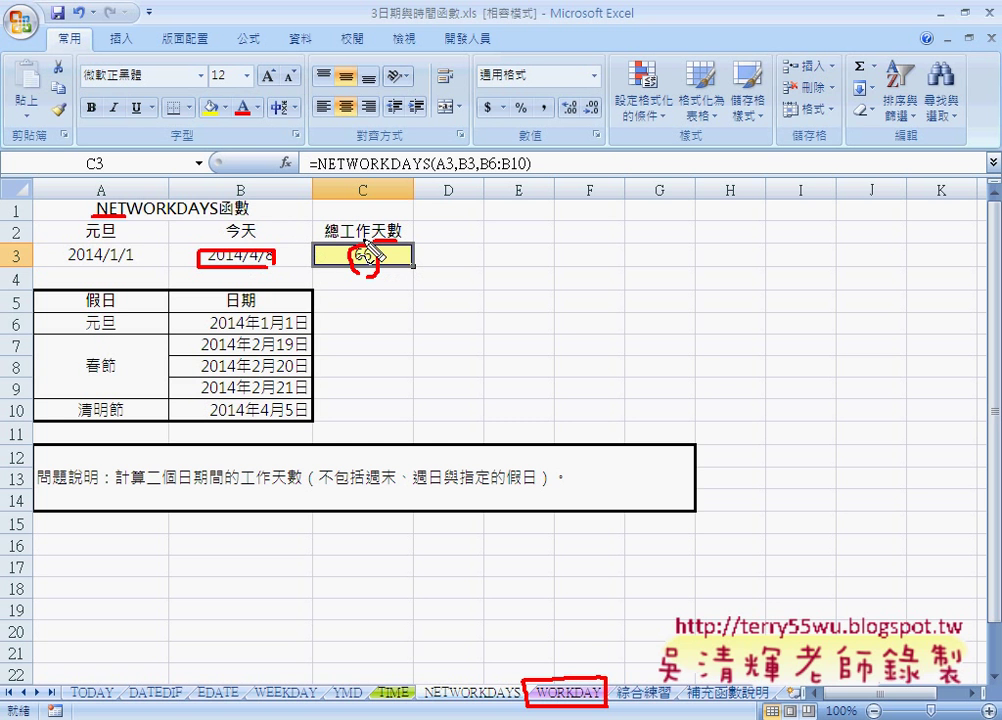
key("Escape")
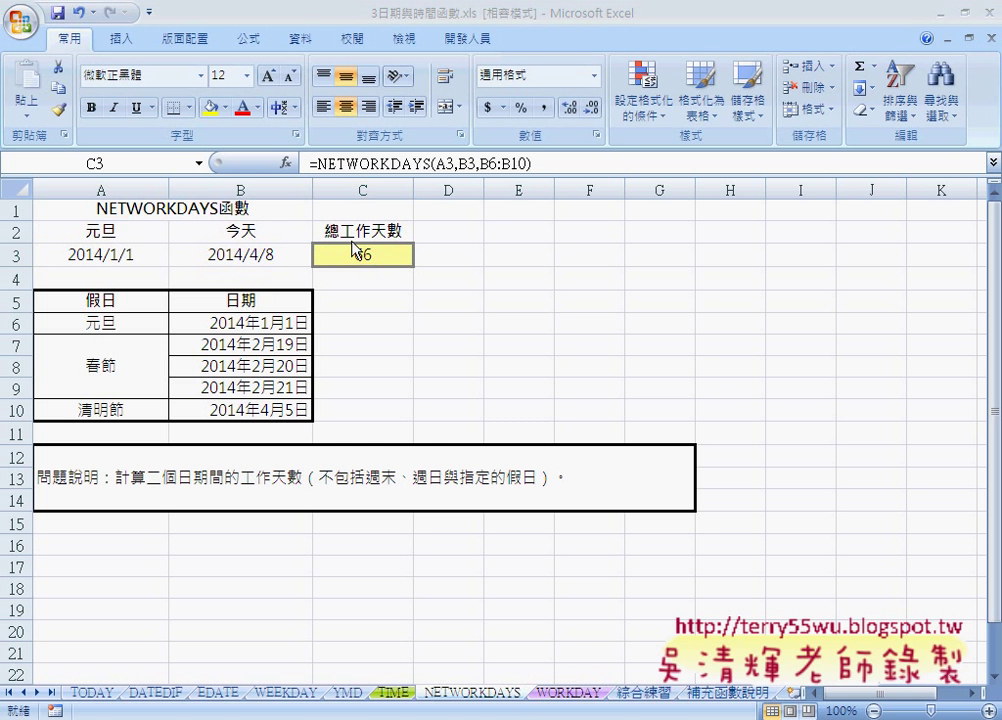
On the WORKDAY sheet, point out start date A3 and 120 days in B3, then select C3
left_click(567, 693)
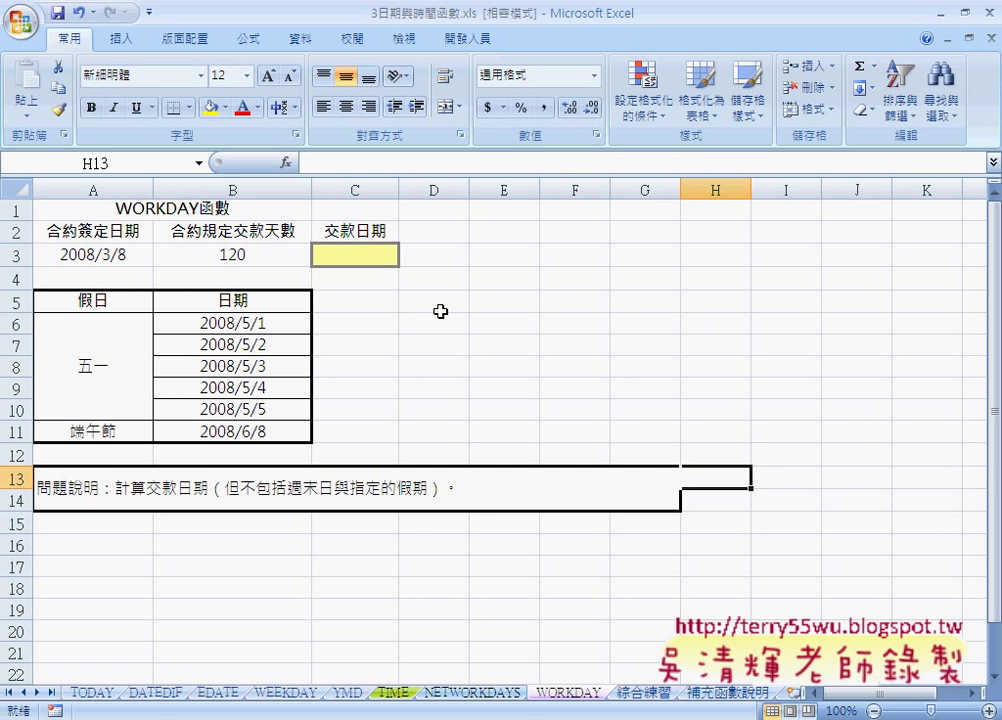
left_click(241, 254)
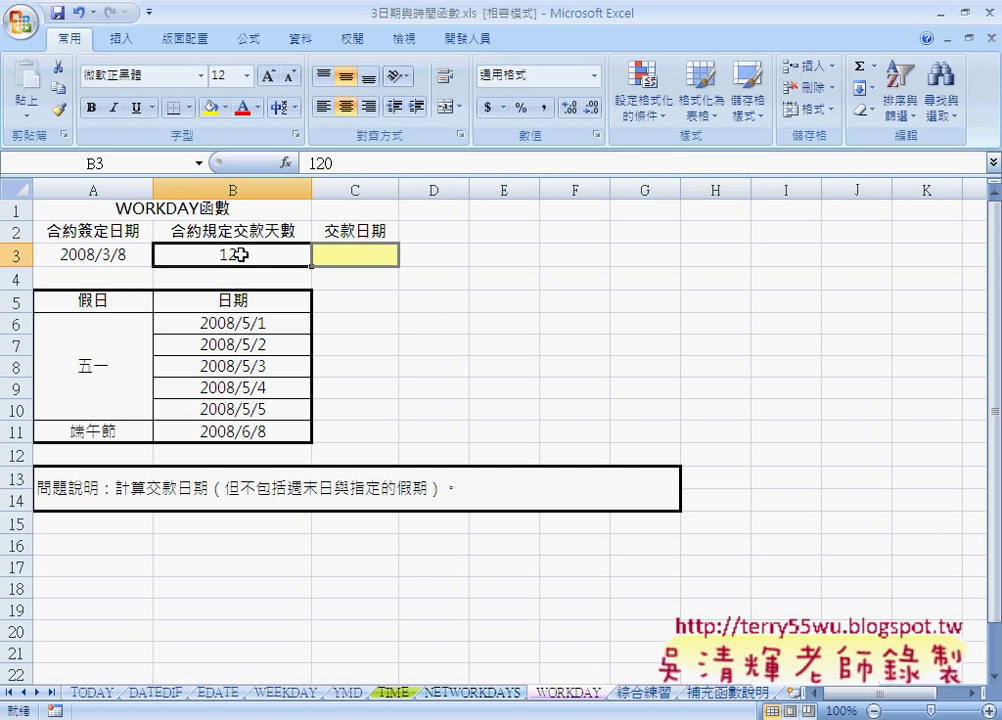
left_click(104, 254)
left_click(190, 254)
left_click(344, 252)
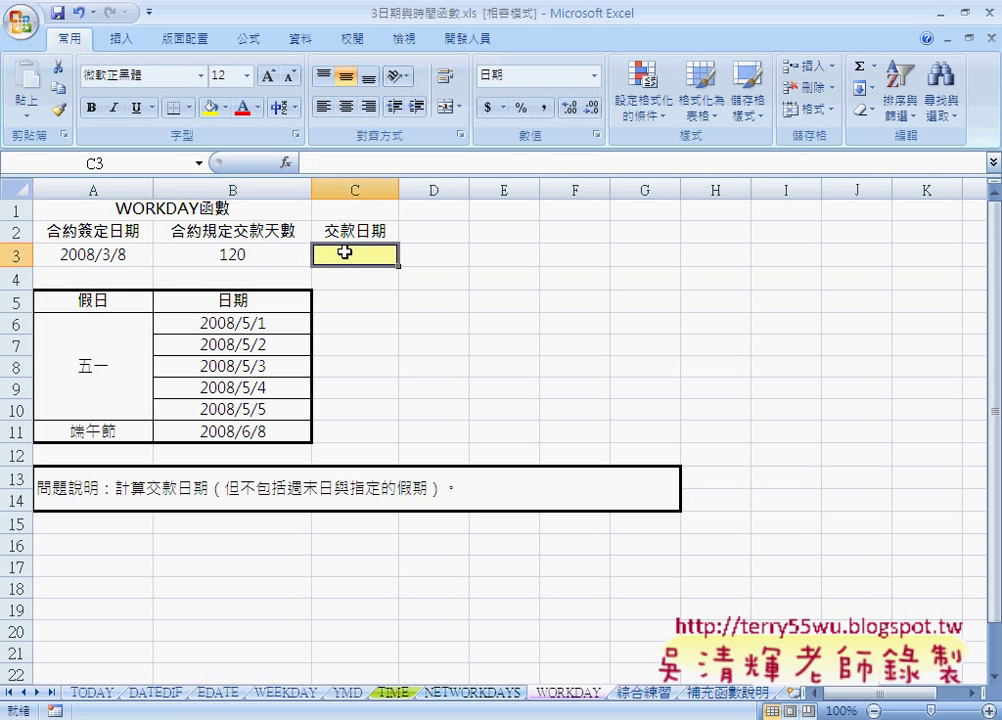
Insert the WORKDAY function into C3
left_click(284, 162)
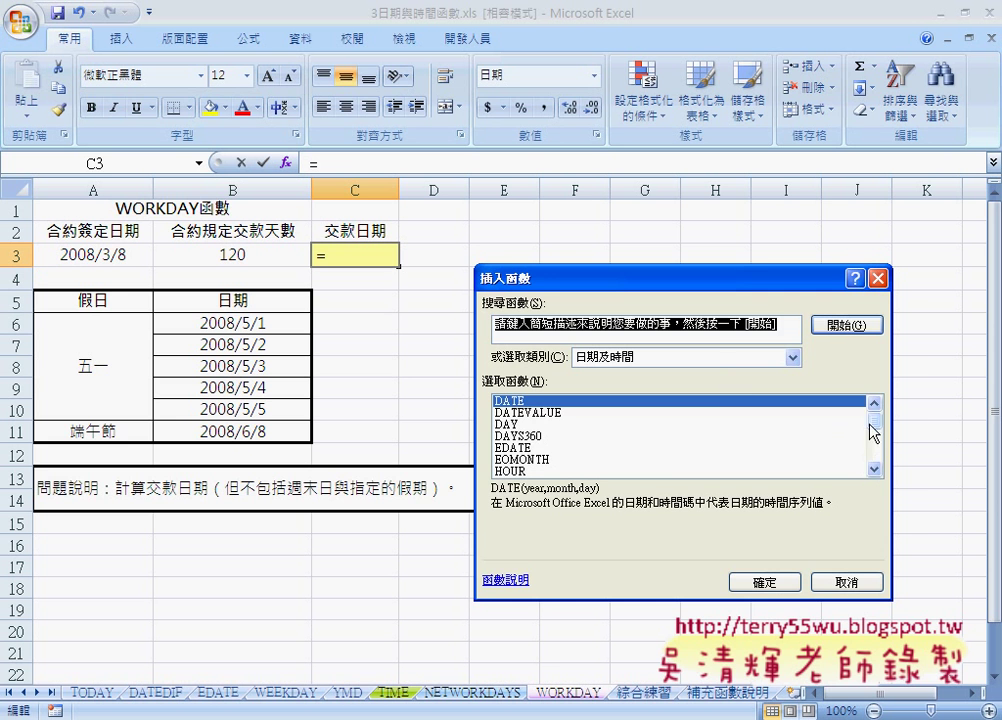
left_click_drag(873, 407, 873, 462)
left_click(523, 447)
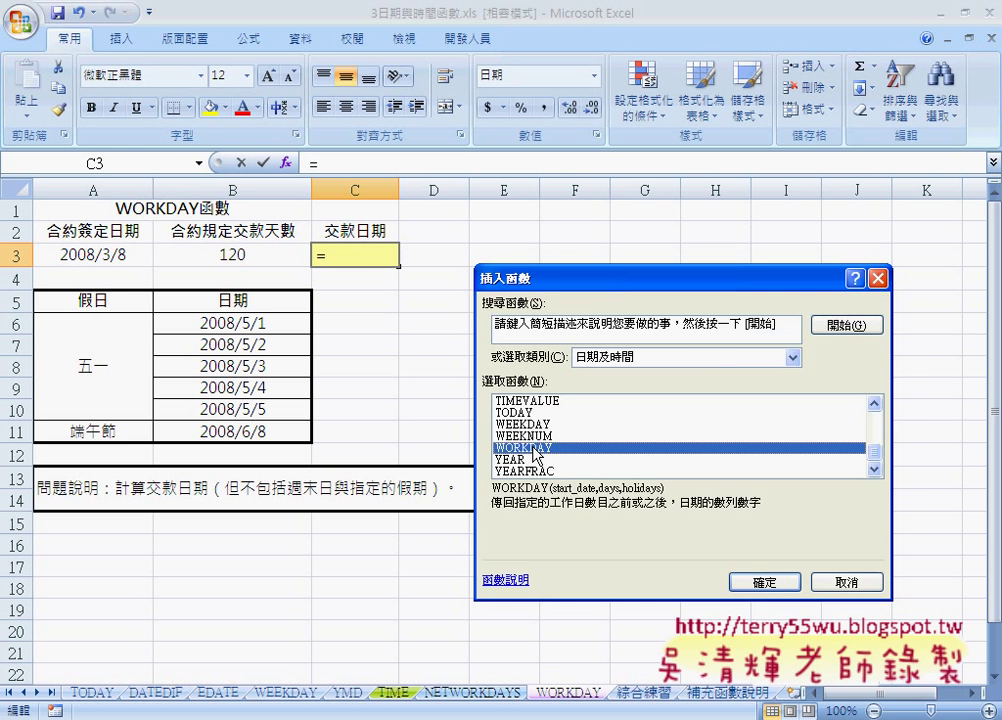
left_click(752, 584)
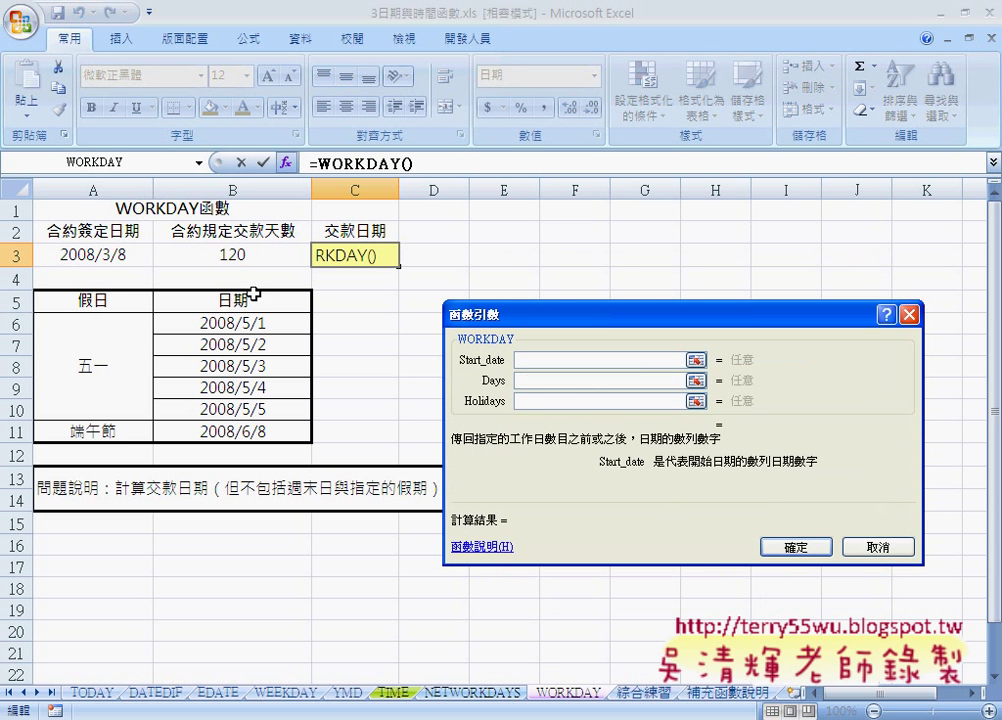
Fill the WORKDAY arguments with start date A3, days B3 and holidays B6:B11
left_click(121, 258)
left_click(586, 380)
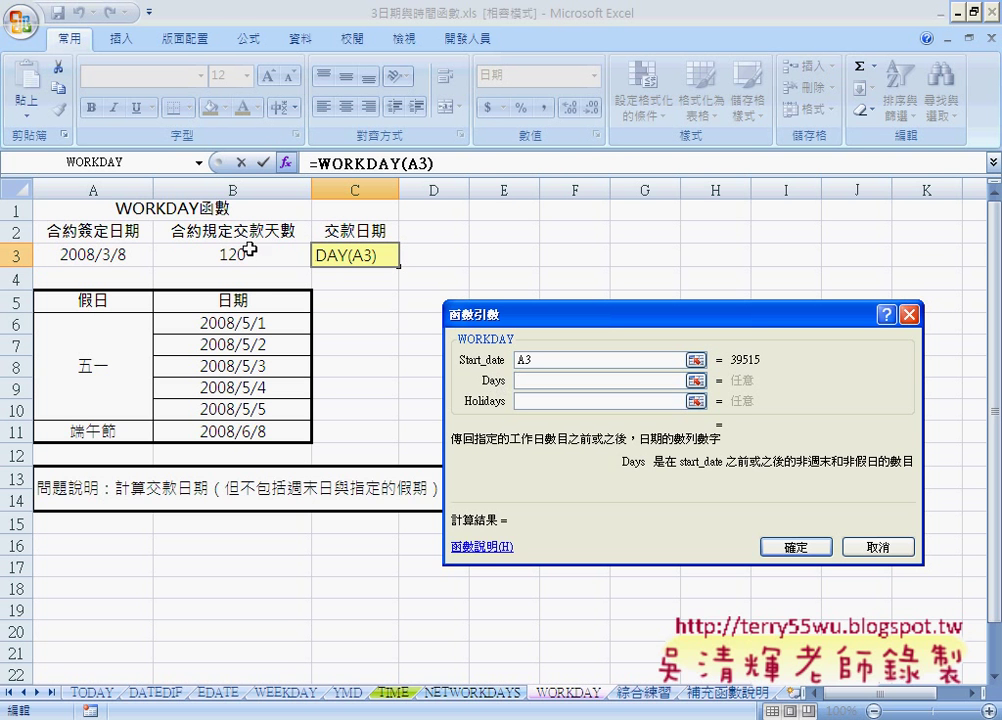
left_click(241, 258)
left_click(528, 400)
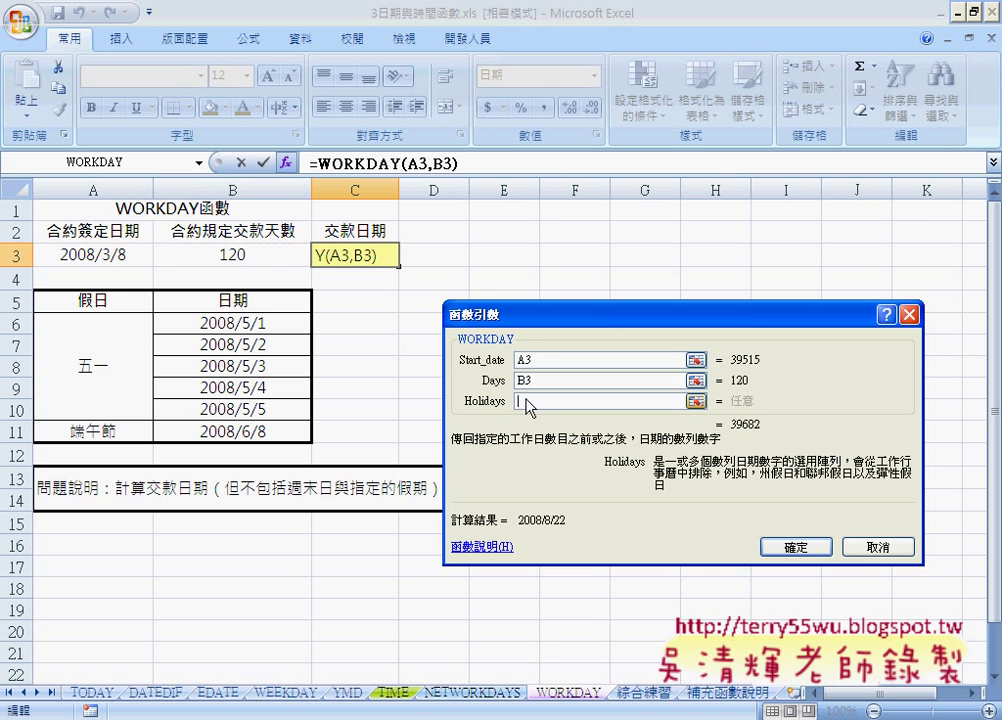
left_click_drag(232, 323, 208, 431)
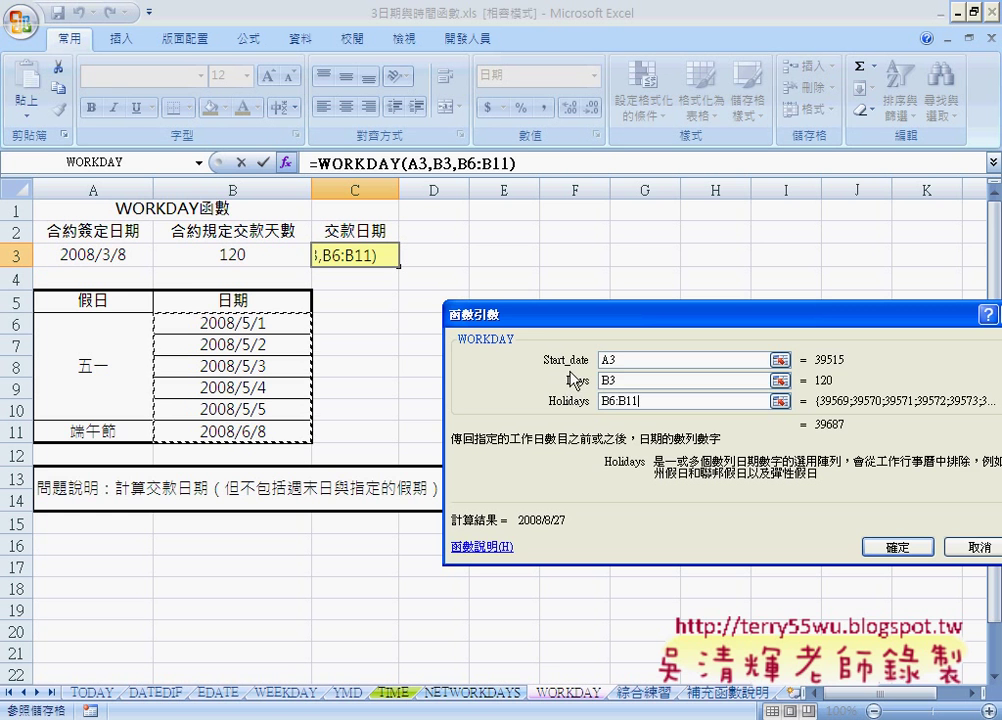
Commit =WORKDAY(A3,B3,B6:B11) so C3 shows 2008/8/27
left_click(893, 548)
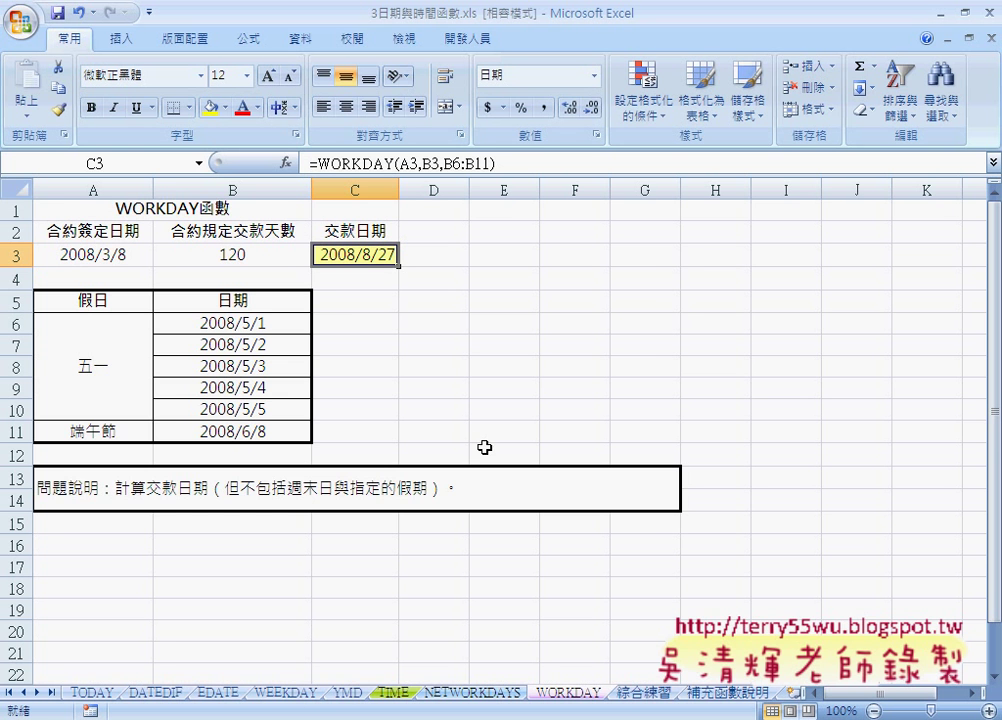
Cycle twice through the WEEKDAY, YMD, TIME, NETWORKDAYS and WORKDAY sheets, ending on 綜合練習
left_click(288, 692)
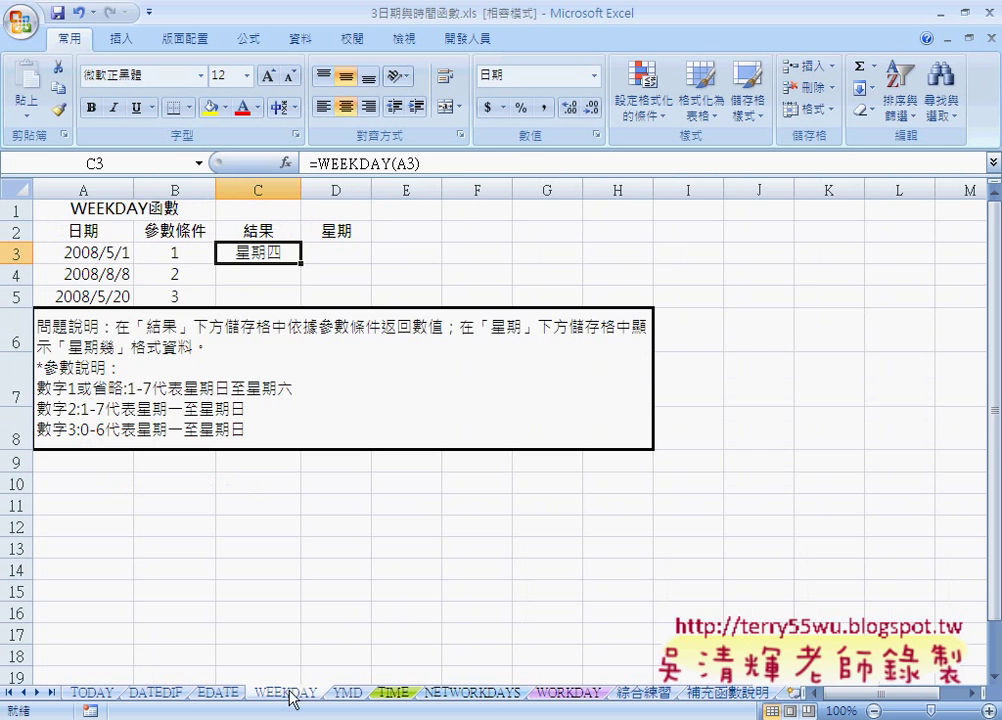
left_click(362, 692)
left_click(392, 692)
left_click(450, 692)
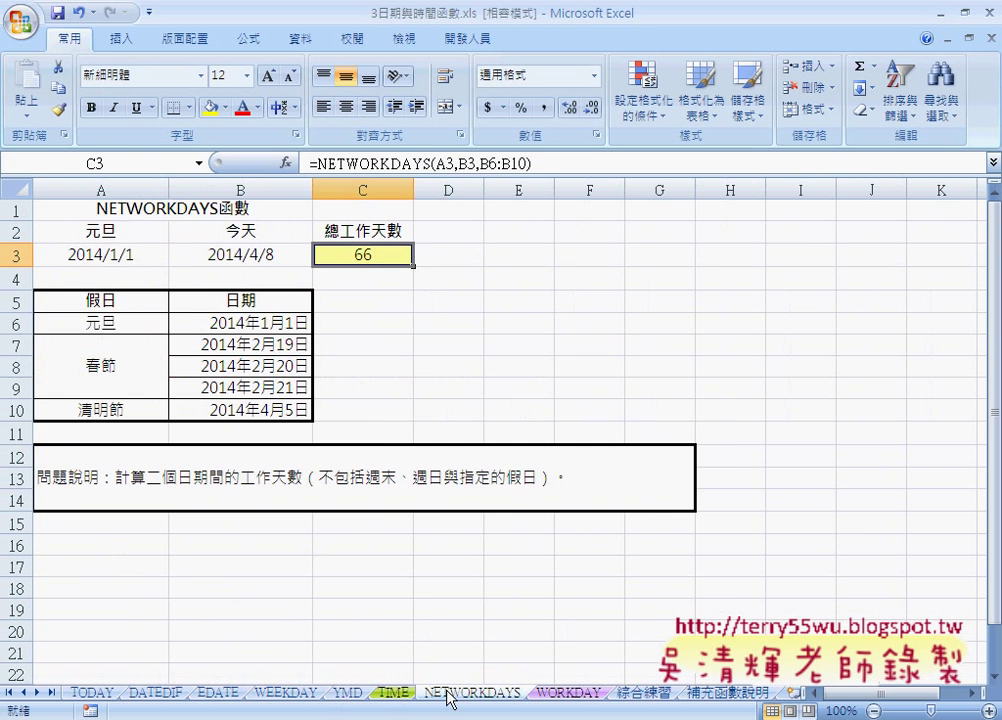
left_click(557, 692)
left_click(300, 692)
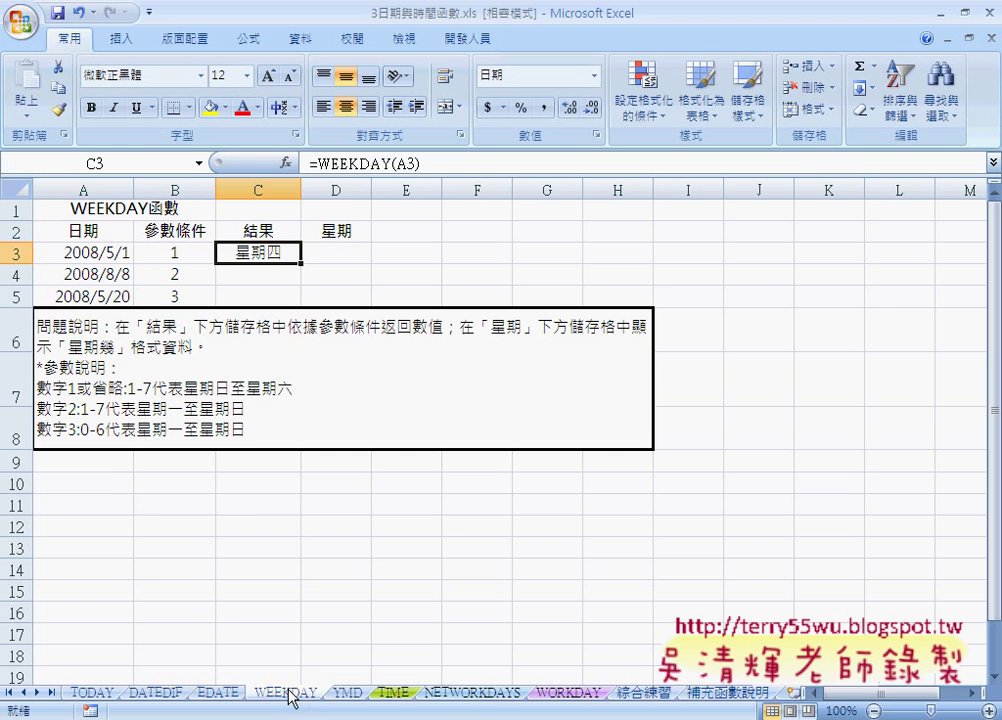
left_click(360, 694)
left_click(393, 694)
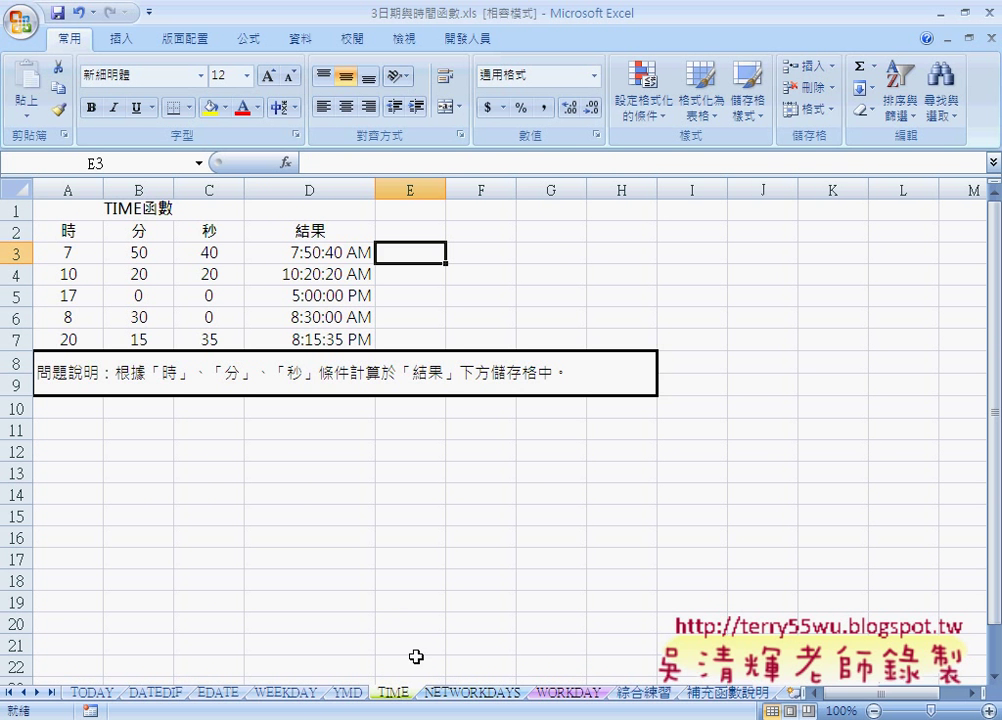
left_click(449, 694)
left_click(568, 693)
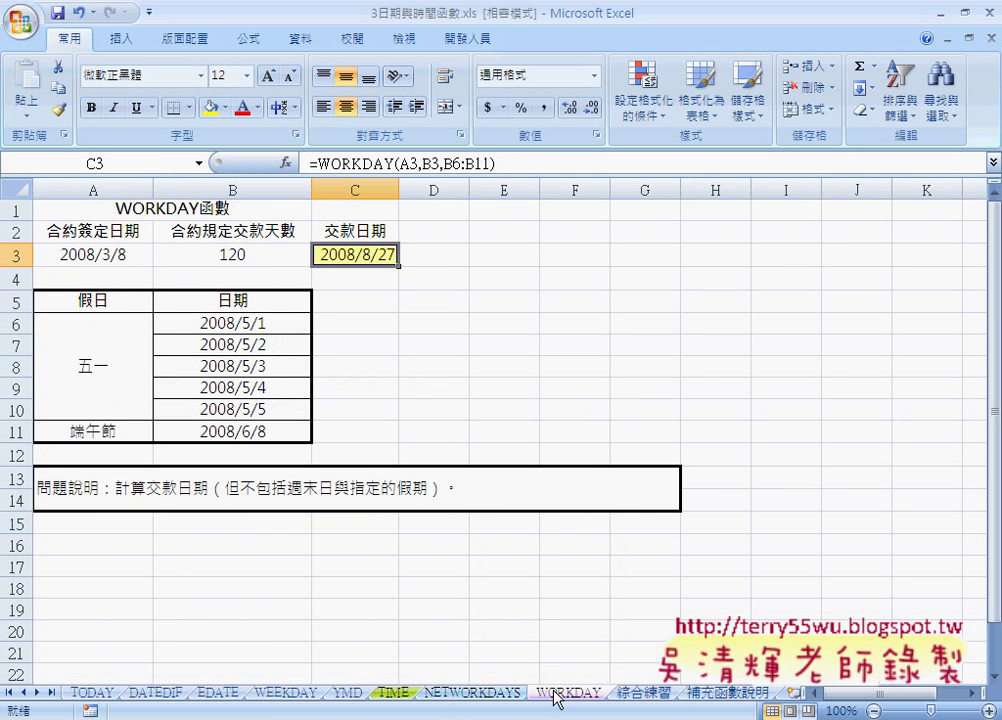
left_click(640, 696)
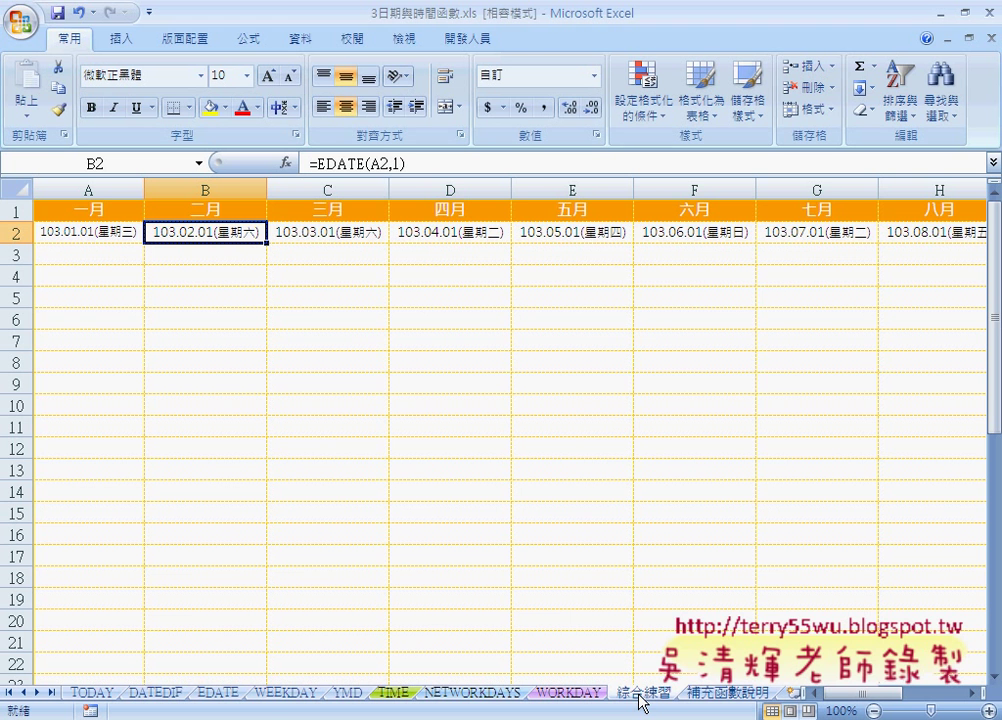
Step through the WEEKDAY and YMD sheets to reach the TIME sheet's hour-minute-second exercise
left_click(303, 694)
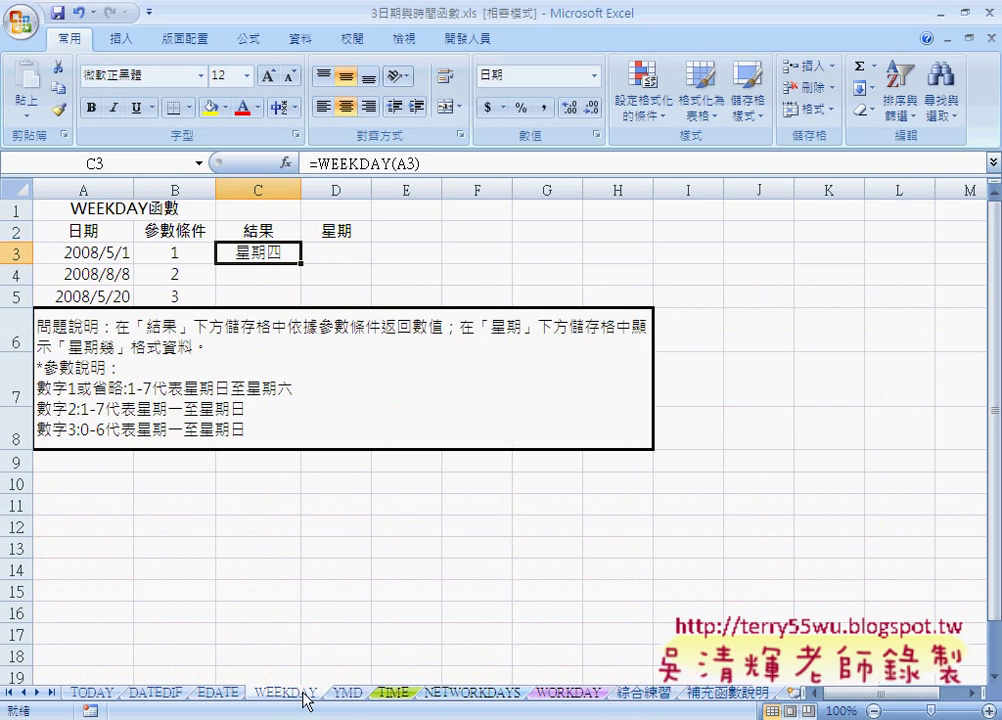
left_click(345, 694)
left_click(385, 694)
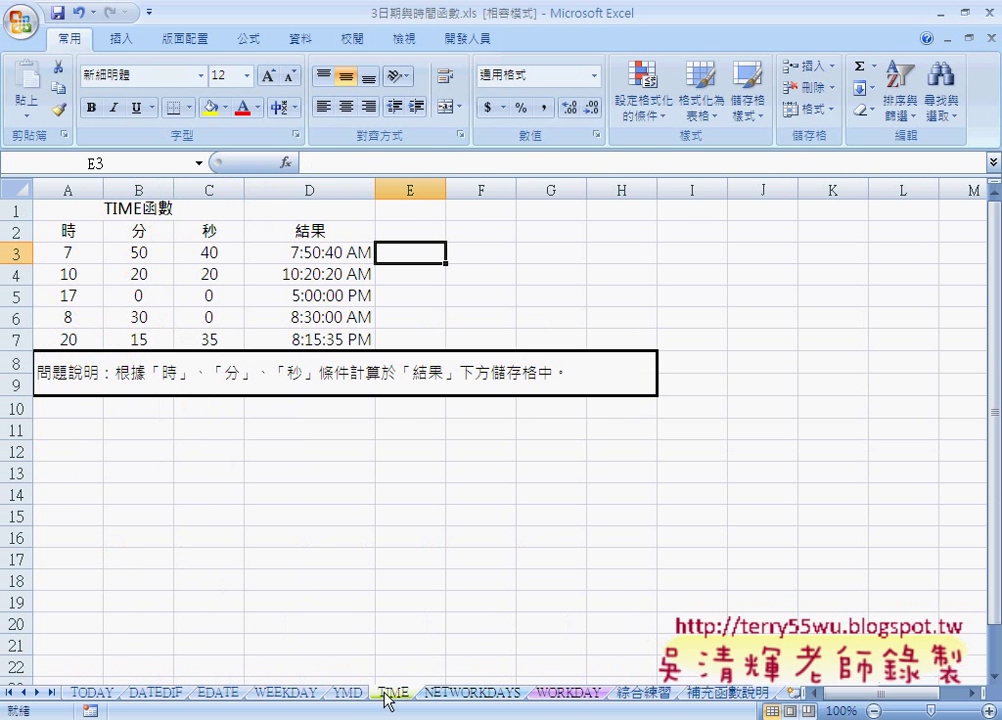